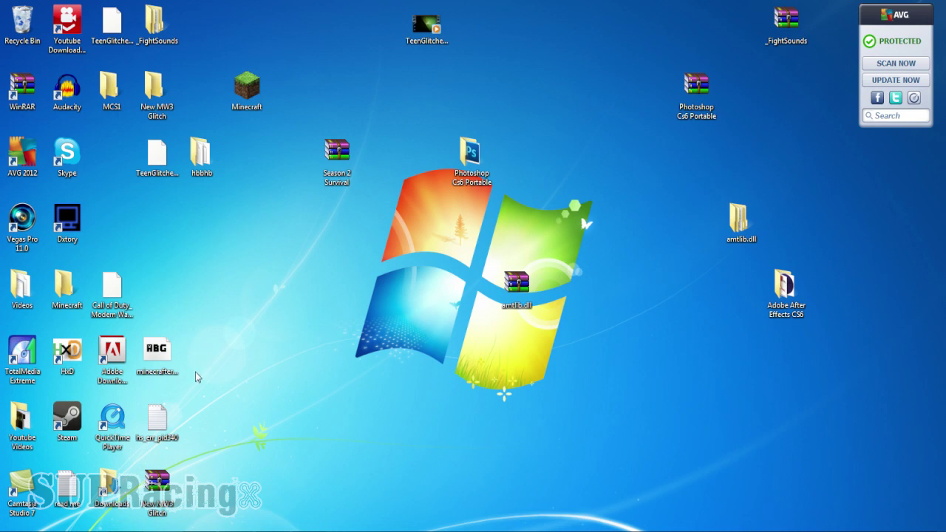
- Open the Windows Start menu from the taskbar
{"action": "left_click", "coordinate": [14, 531]}
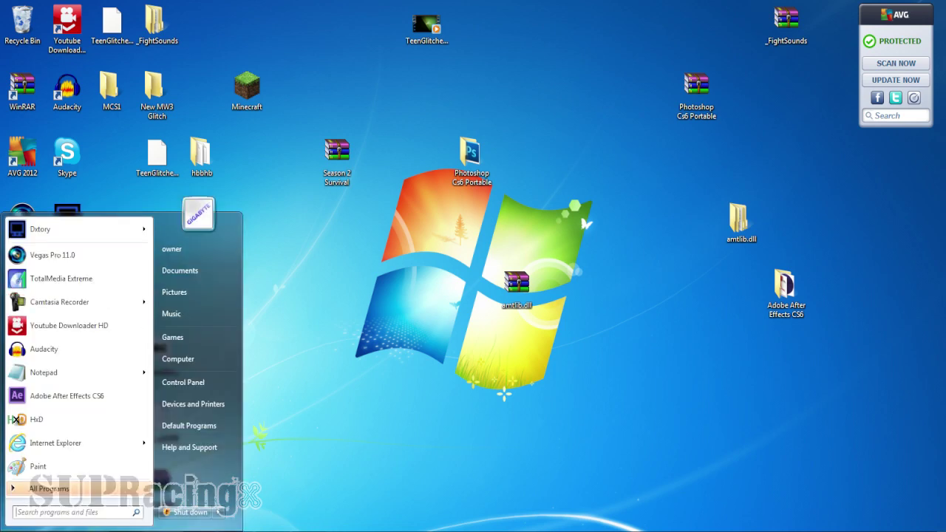
- View Computer's system properties, confirming Windows 7 Ultimate 64-bit, then close that window
{"action": "left_click", "coordinate": [175, 364]}
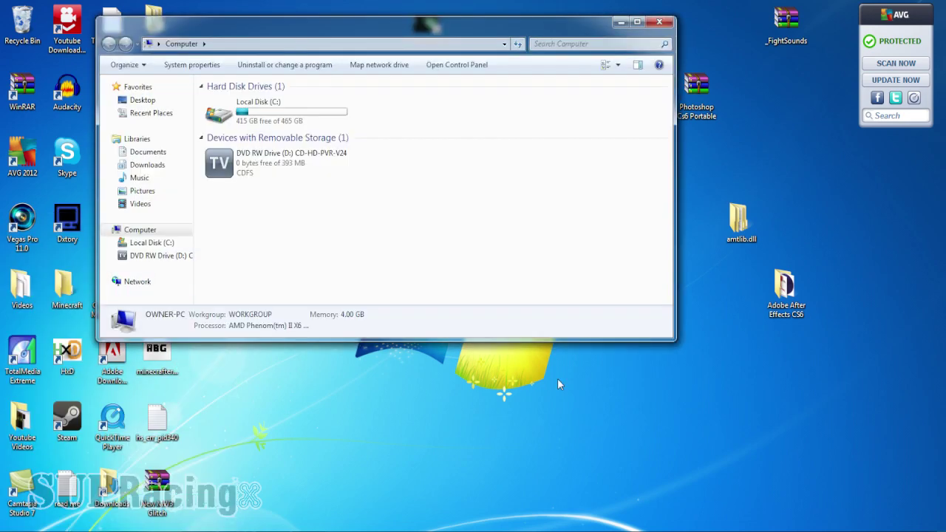
{"action": "left_click", "coordinate": [210, 66]}
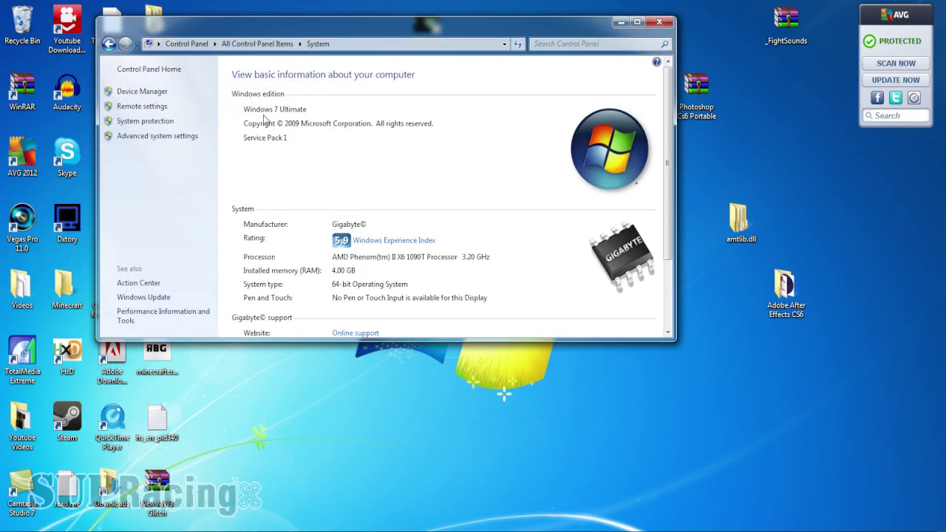
{"action": "key", "text": "super"}
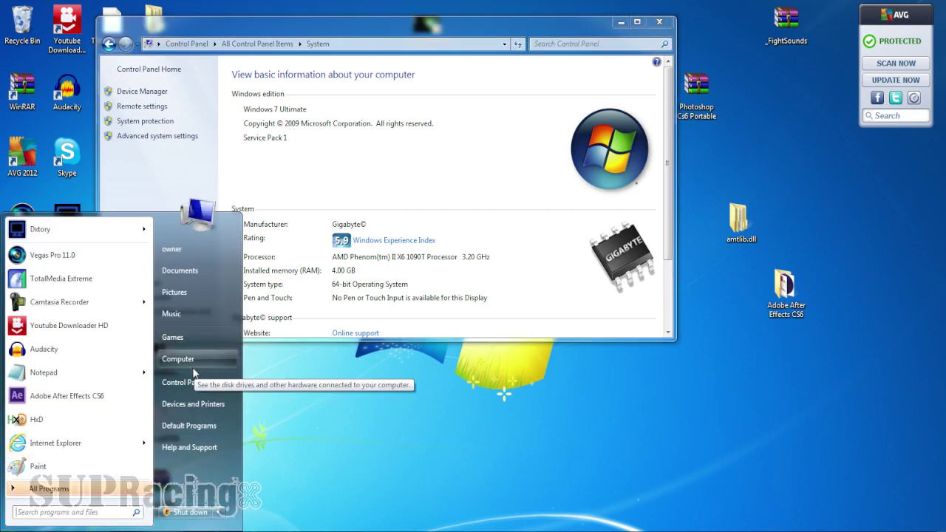
{"action": "left_click", "coordinate": [476, 428]}
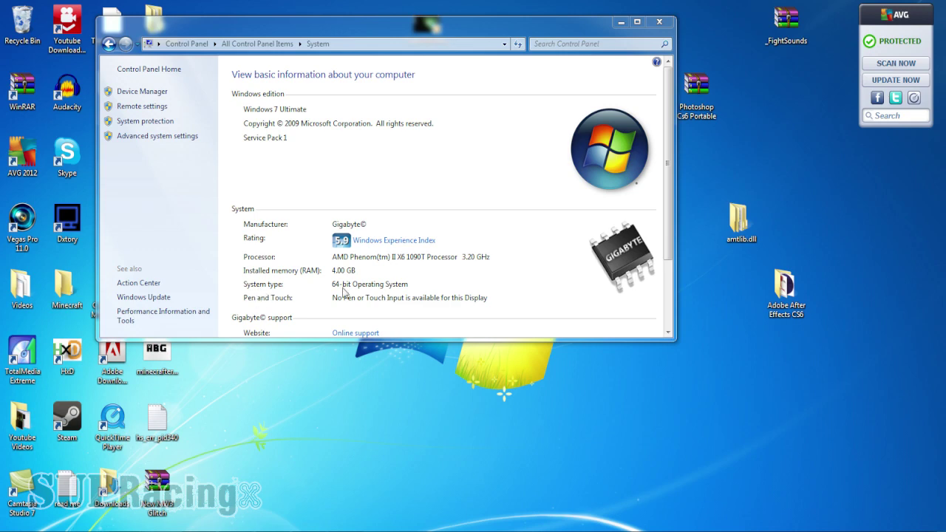
{"action": "left_click", "coordinate": [660, 22]}
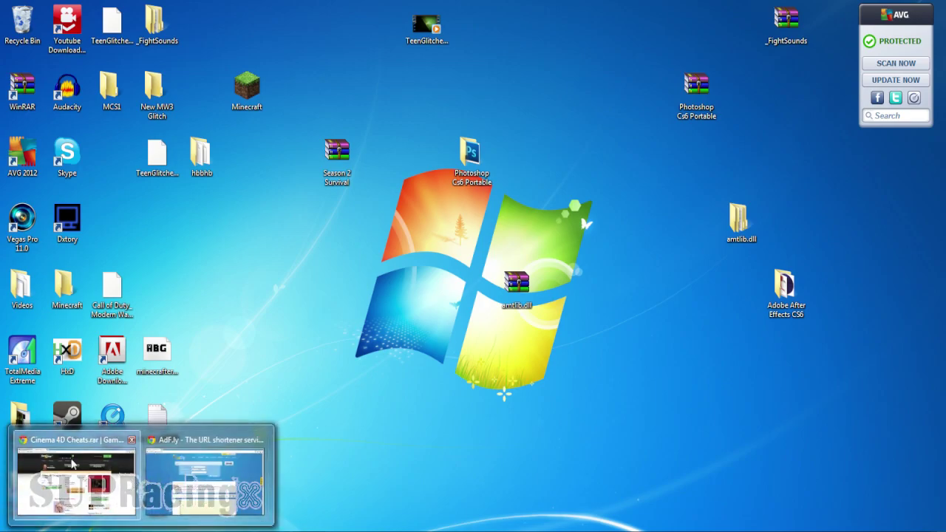
{"action": "left_click", "coordinate": [70, 473]}
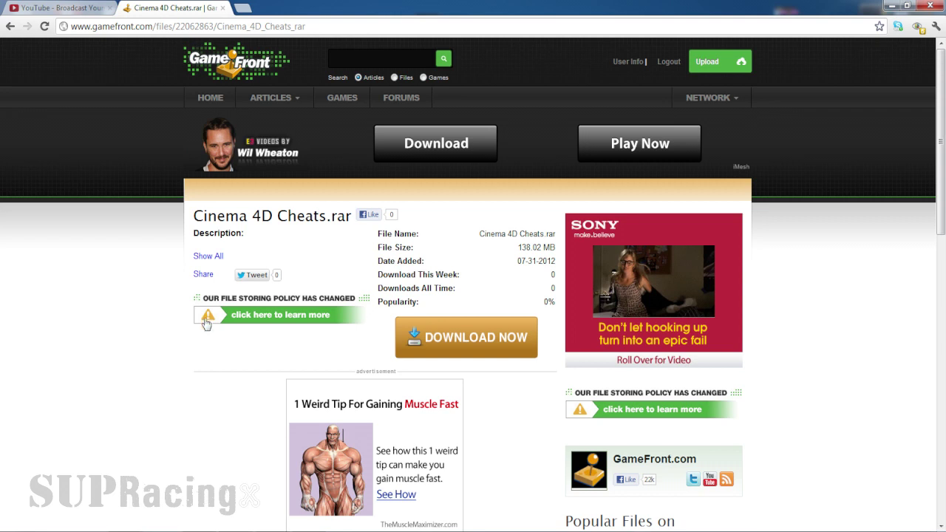
- Start downloading Cinema 4D Cheats.rar (138.02 MB) from the GameFront file page
{"action": "mouse_move", "coordinate": [669, 245]}
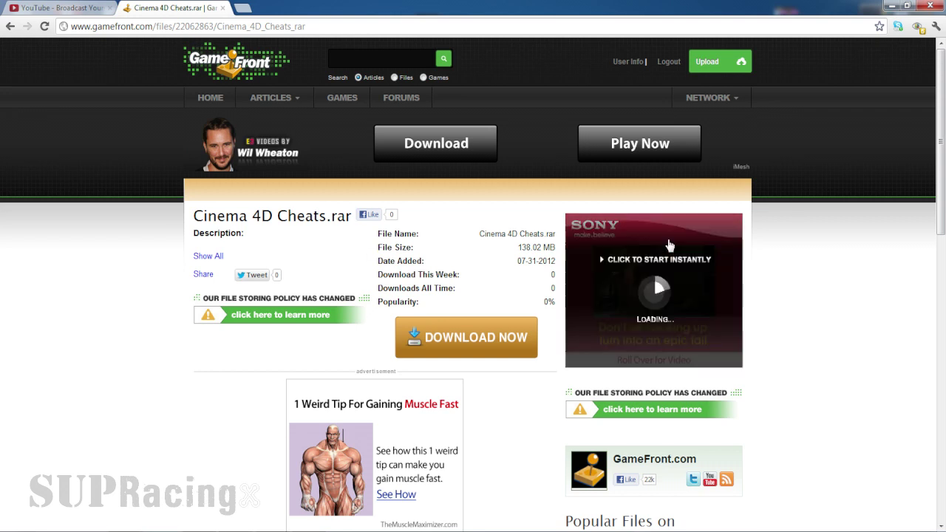
{"action": "left_click", "coordinate": [440, 335]}
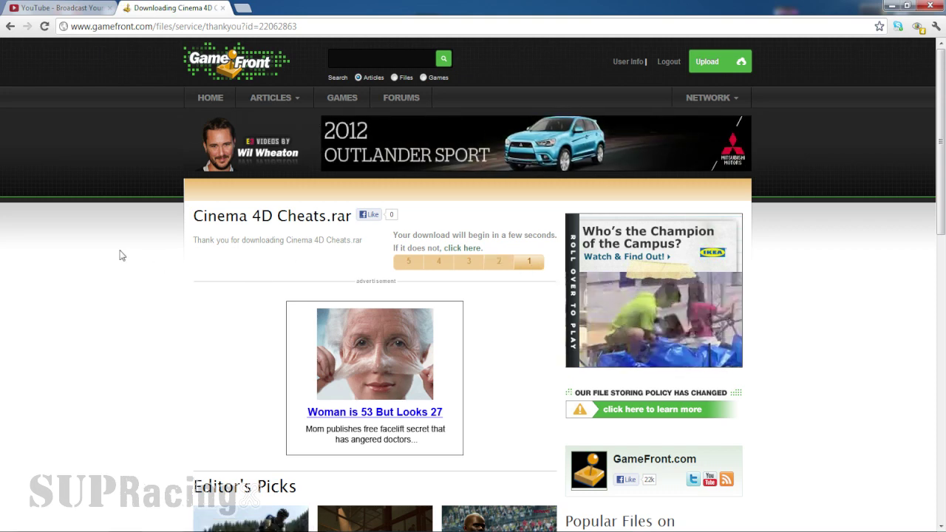
{"action": "left_click", "coordinate": [462, 248]}
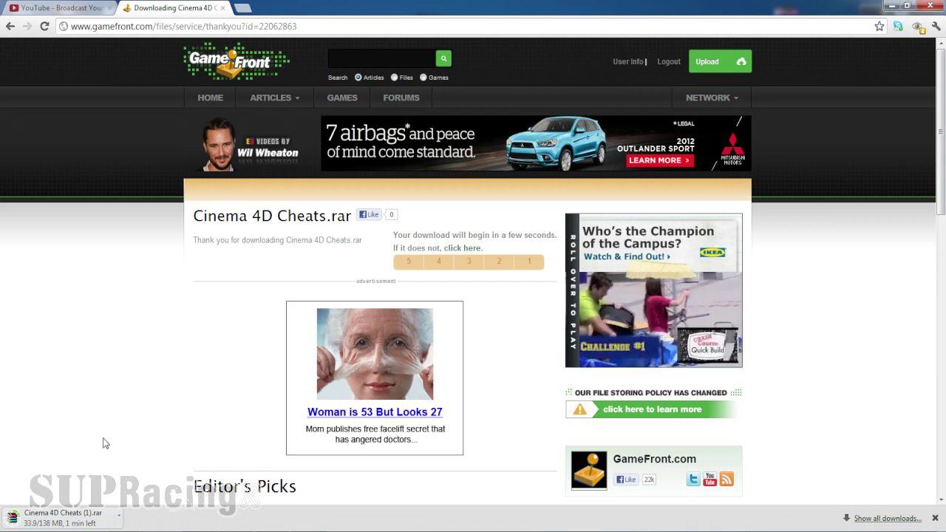
- Open the Downloads folder and close Chrome's downloads bar
{"action": "left_click", "coordinate": [161, 507]}
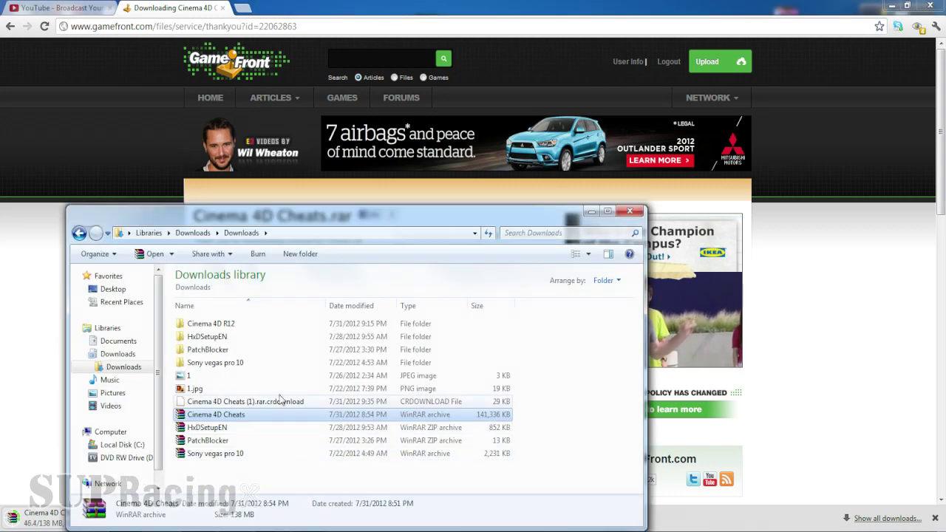
{"action": "left_click", "coordinate": [15, 403]}
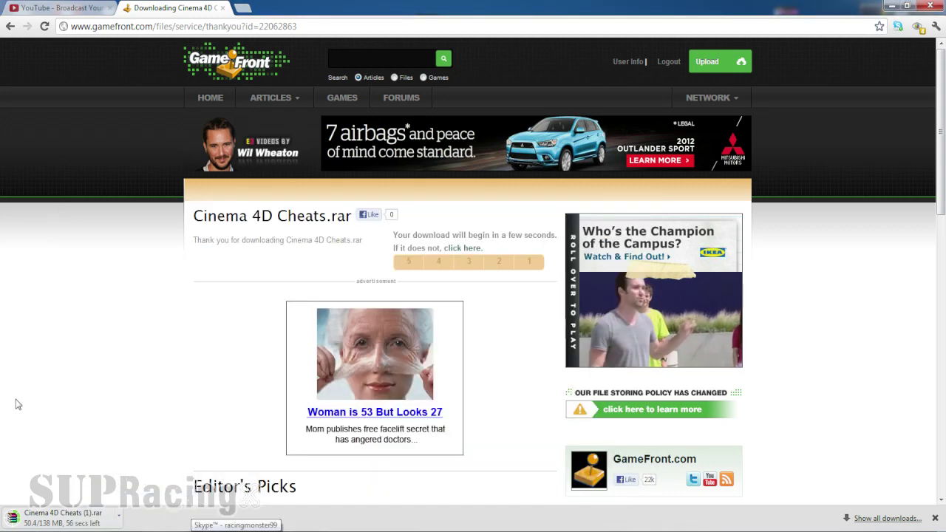
{"action": "left_click", "coordinate": [935, 519]}
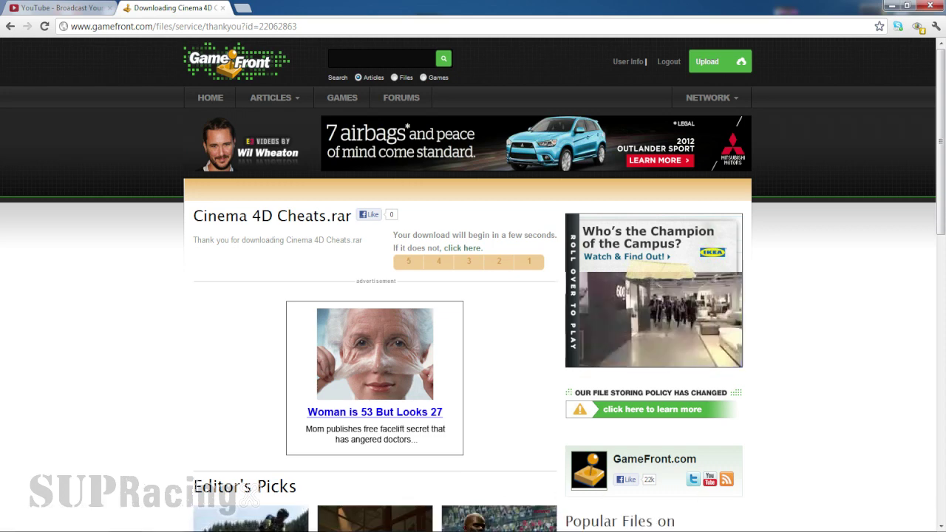
{"action": "key", "text": "alt+Tab"}
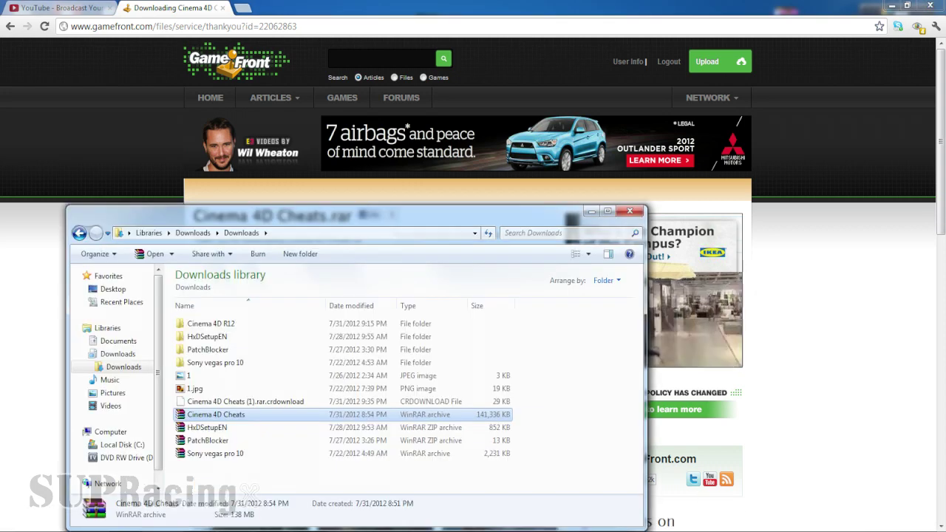
- Try deleting Cinema 4D Cheats (1).rar.crdownload, cancelling the File In Use error
{"action": "left_click", "coordinate": [261, 403]}
{"action": "right_click", "coordinate": [263, 403]}
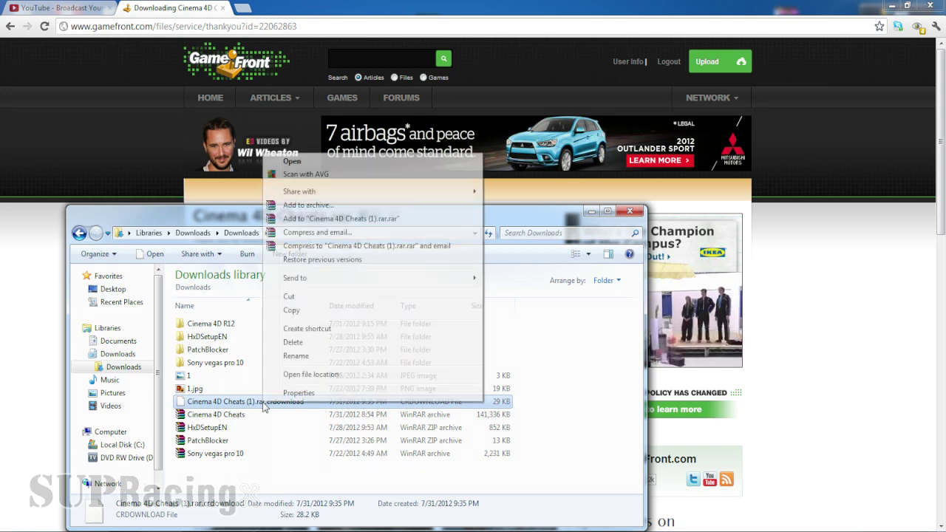
{"action": "left_click", "coordinate": [294, 342]}
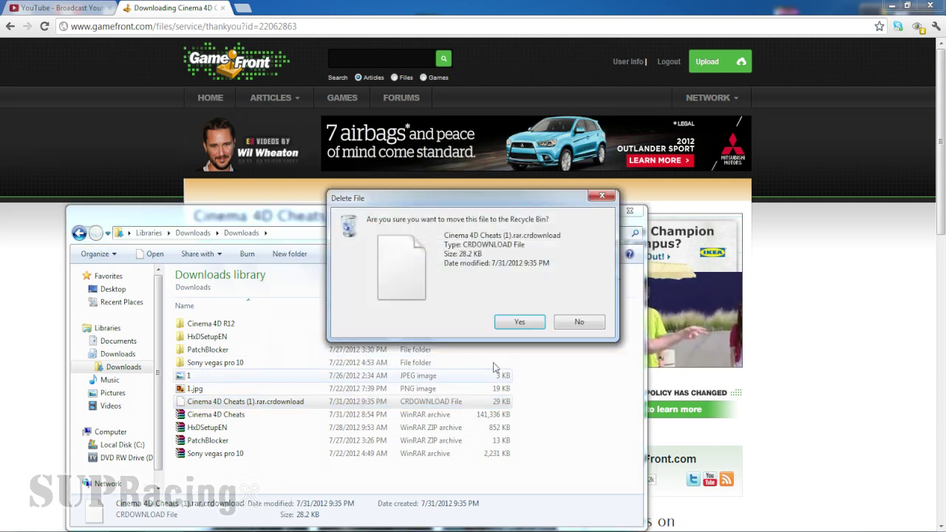
{"action": "left_click", "coordinate": [520, 323]}
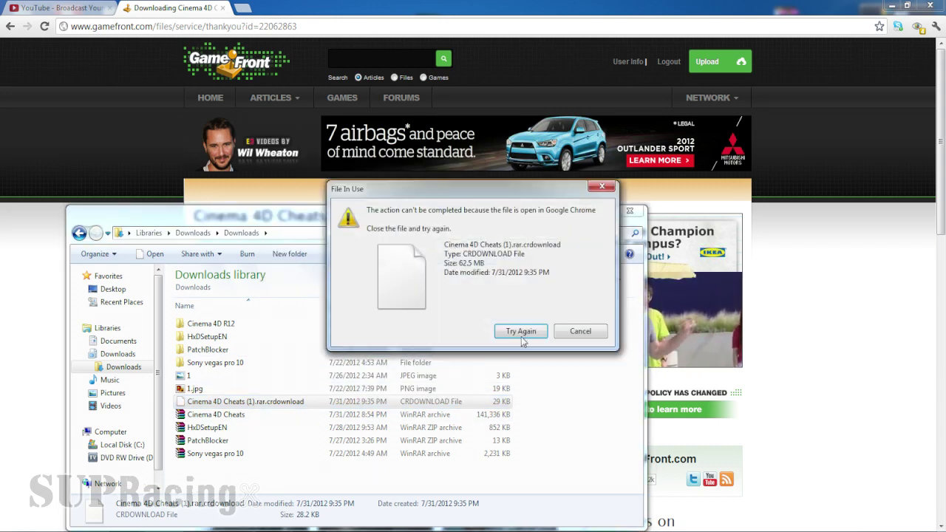
{"action": "left_click", "coordinate": [581, 331]}
- Return Chrome to the file page and retry deleting the partial file, cancelling the error again
{"action": "left_click", "coordinate": [2, 275]}
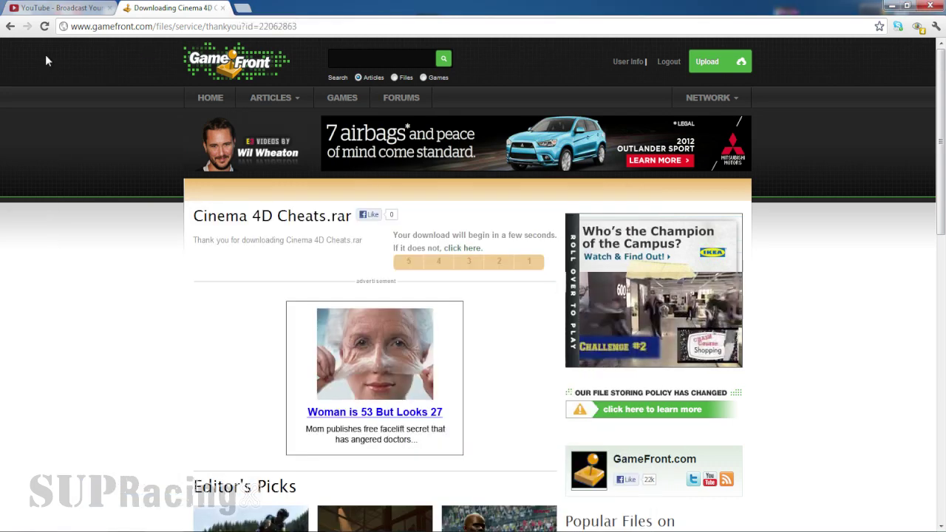
{"action": "left_click", "coordinate": [14, 28]}
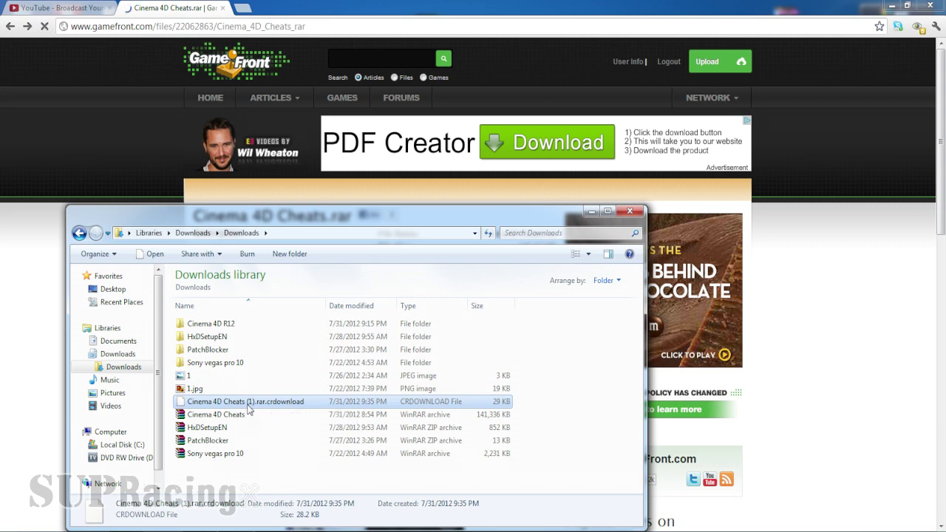
{"action": "right_click", "coordinate": [248, 410]}
{"action": "left_click", "coordinate": [299, 346]}
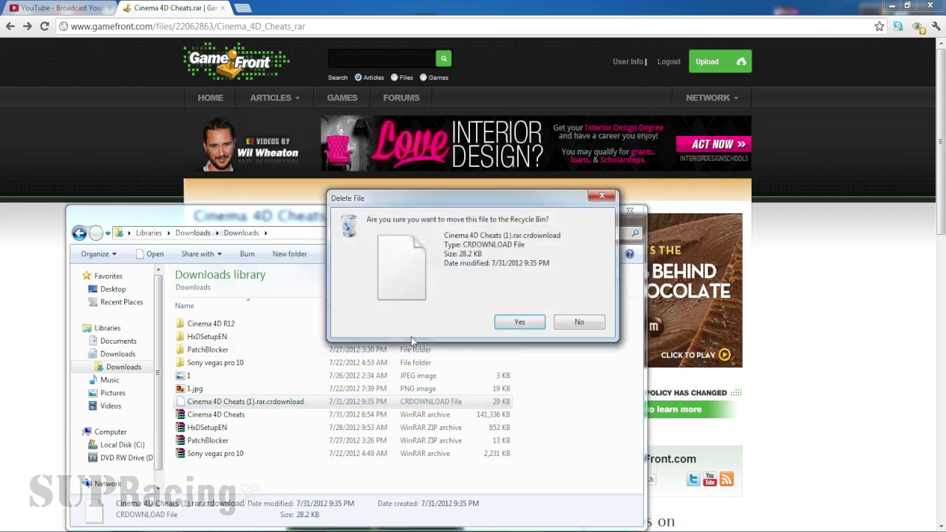
{"action": "left_click", "coordinate": [519, 322]}
{"action": "left_click", "coordinate": [573, 332]}
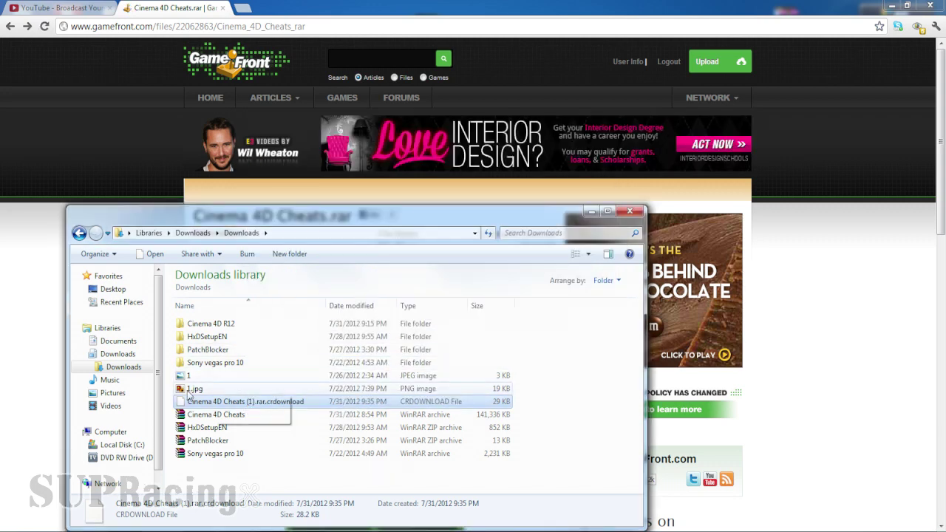
{"action": "left_click", "coordinate": [173, 474]}
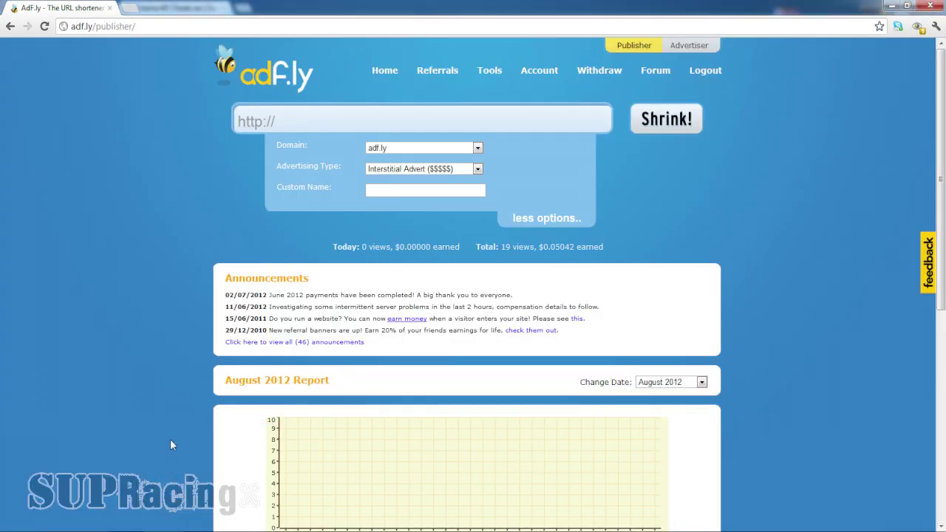
- Minimize the AdF.ly and YouTube Chrome windows to leave the Downloads folder showing
{"action": "left_click", "coordinate": [891, 6]}
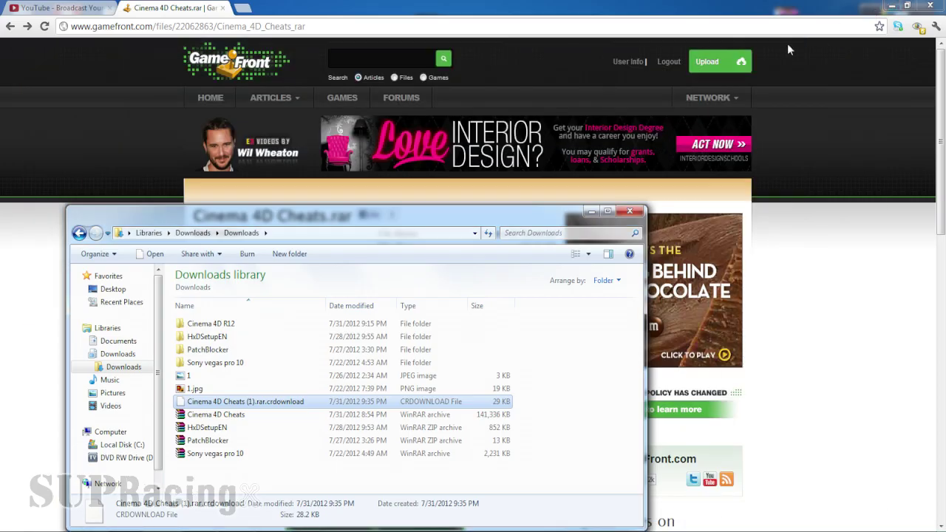
{"action": "left_click", "coordinate": [11, 6]}
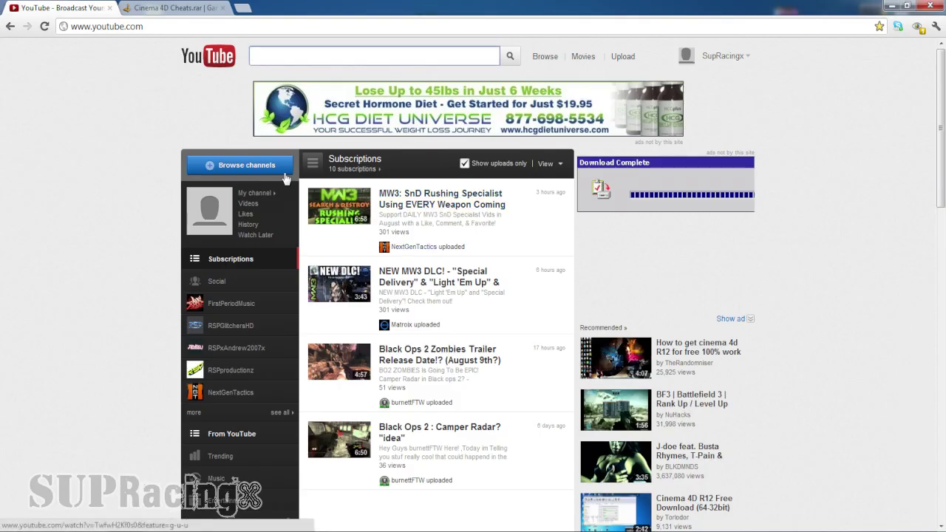
{"action": "left_click", "coordinate": [890, 6]}
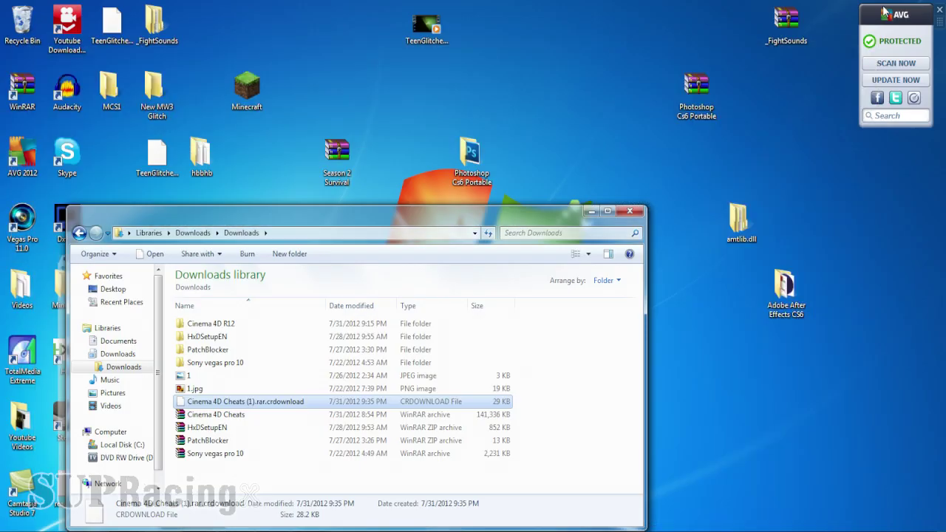
{"action": "right_click", "coordinate": [302, 414]}
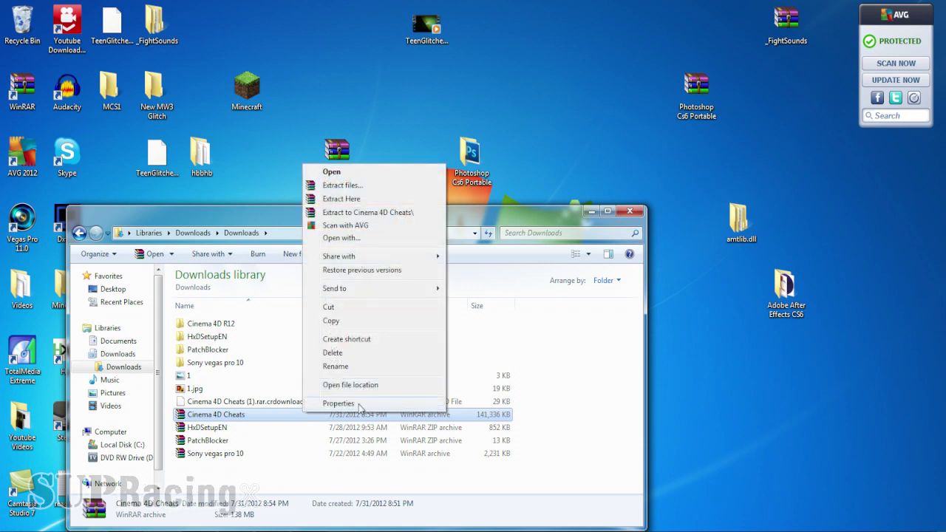
- Move the Cinema 4D R12 folder to the desktop and open it
{"action": "left_click", "coordinate": [562, 337]}
{"action": "left_click_drag", "start_coordinate": [244, 326], "coordinate": [881, 411]}
{"action": "left_click", "coordinate": [592, 212]}
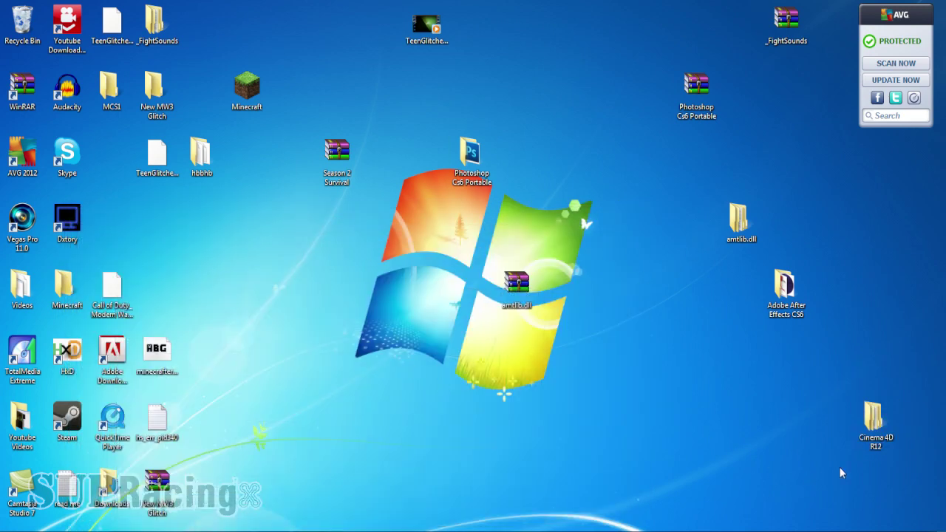
{"action": "double_click", "coordinate": [883, 422]}
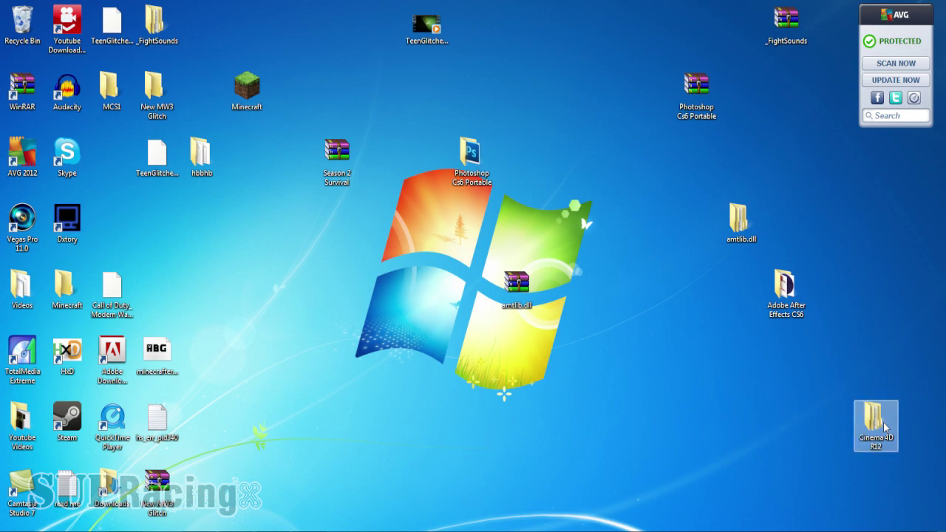
- Open the C4D subfolder, read Read Me + Serials in Notepad, and launch Setup
{"action": "left_click", "coordinate": [283, 120]}
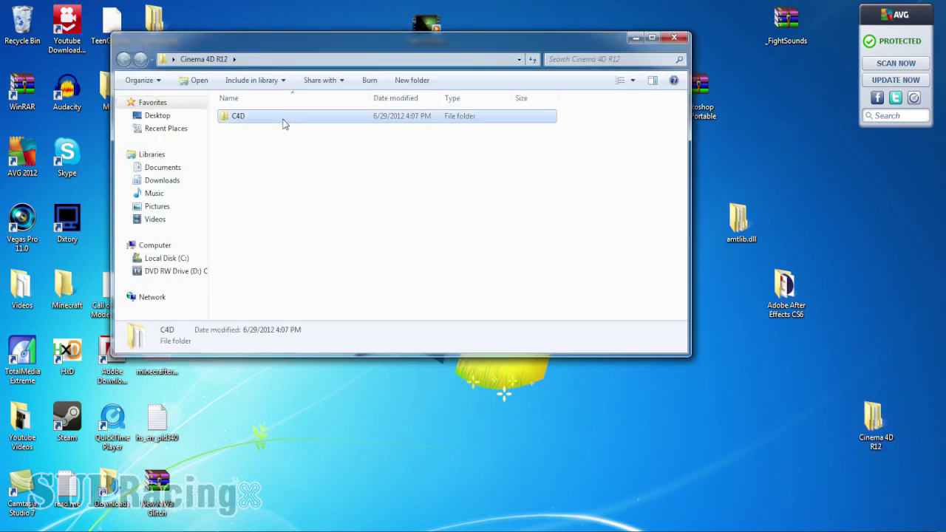
{"action": "double_click", "coordinate": [283, 122]}
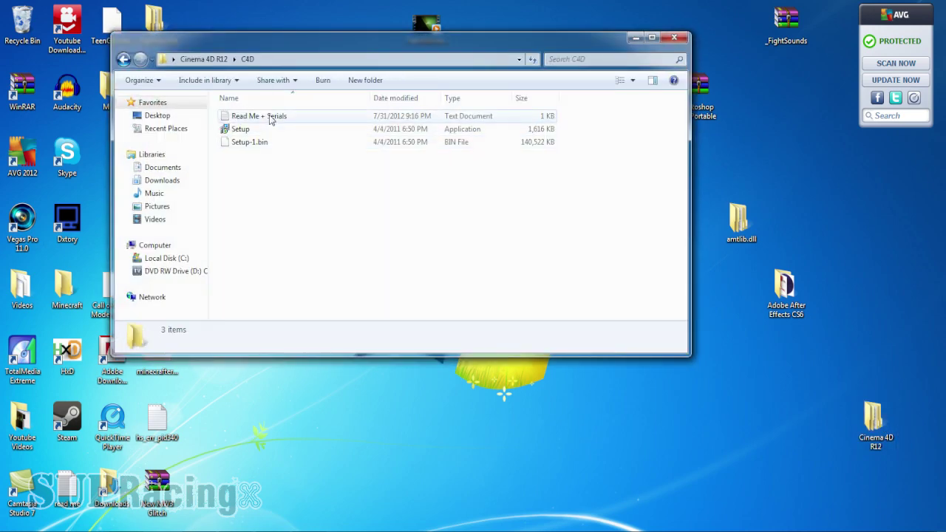
{"action": "left_click", "coordinate": [271, 120]}
{"action": "double_click", "coordinate": [271, 119]}
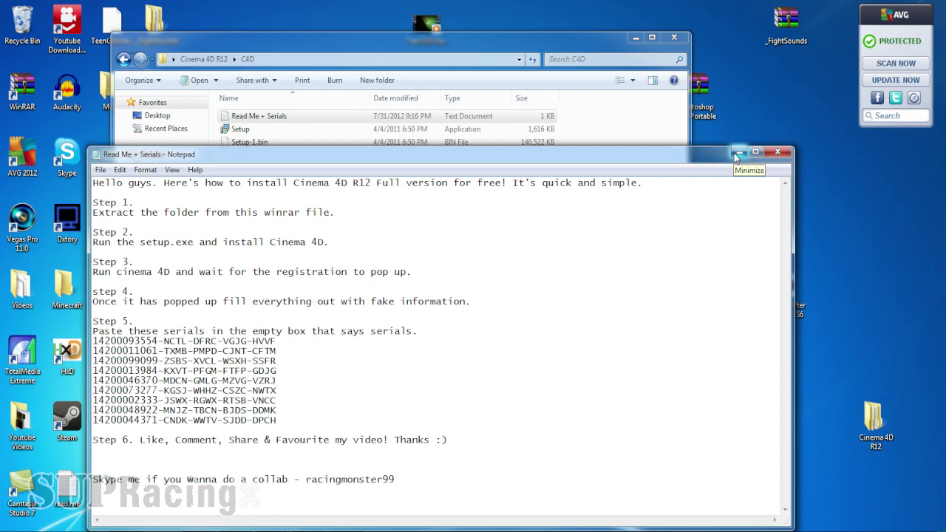
{"action": "left_click", "coordinate": [737, 154]}
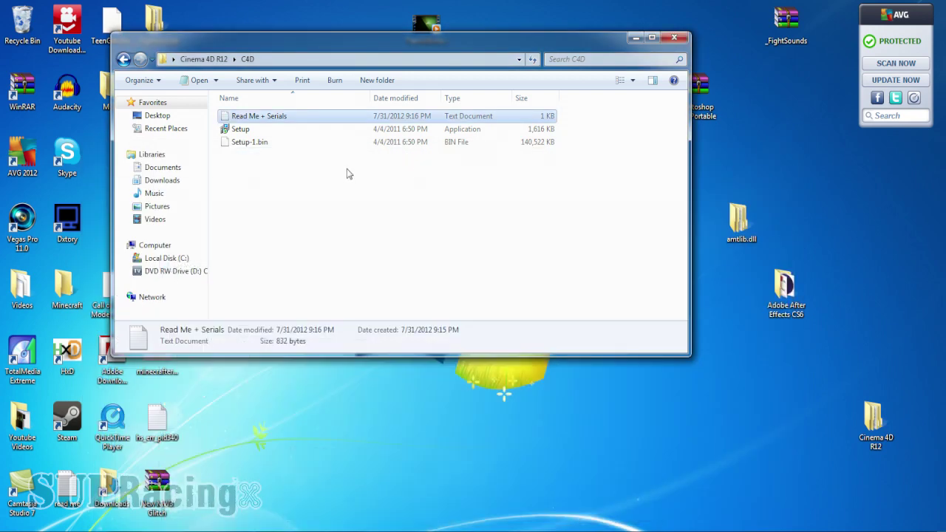
{"action": "double_click", "coordinate": [251, 130]}
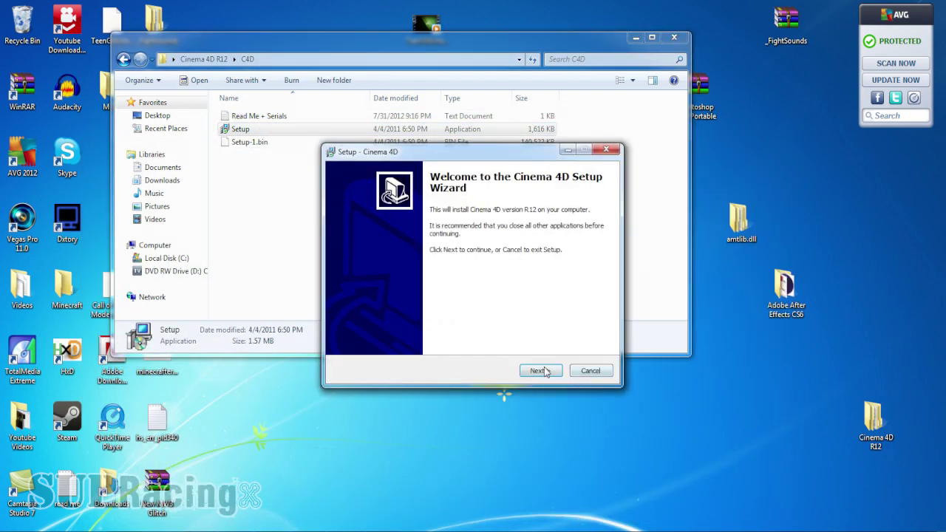
- Install Cinema 4D R12 to the default Program Files folder with a desktop icon
{"action": "left_click", "coordinate": [547, 371]}
{"action": "left_click", "coordinate": [547, 372]}
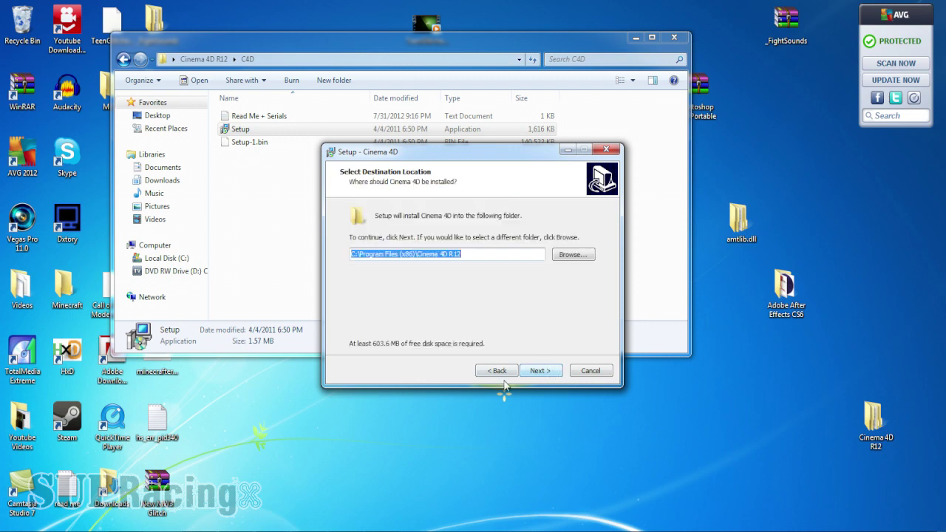
{"action": "left_click", "coordinate": [547, 372]}
{"action": "left_click", "coordinate": [551, 373]}
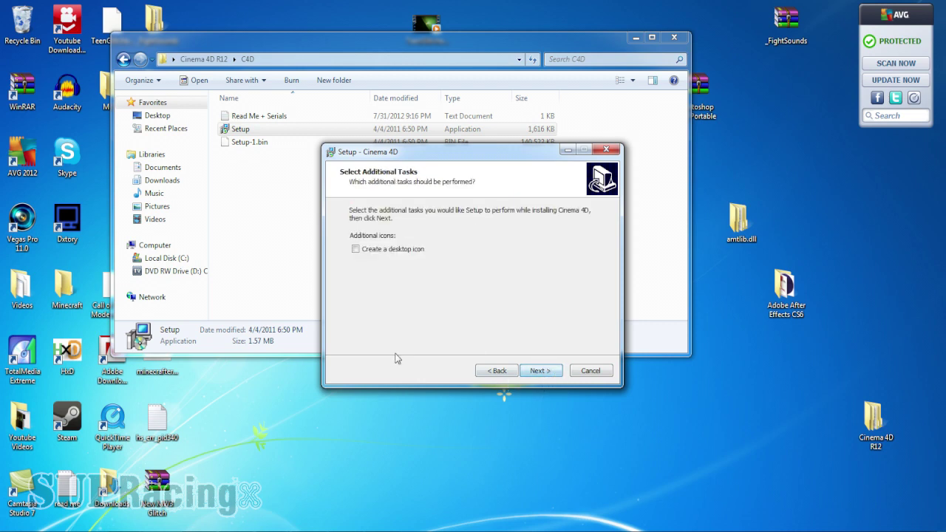
{"action": "left_click", "coordinate": [419, 249]}
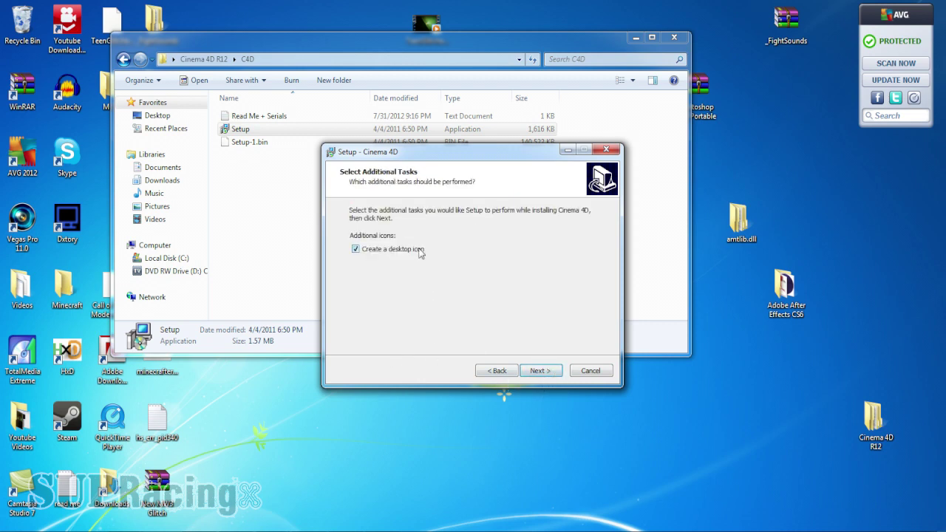
{"action": "left_click", "coordinate": [547, 371]}
{"action": "left_click", "coordinate": [540, 371]}
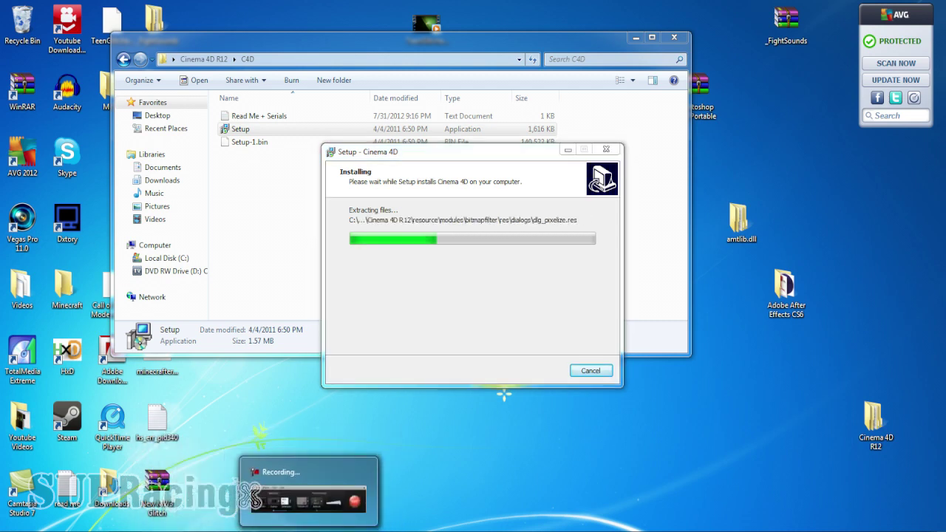
{"action": "left_click", "coordinate": [289, 489]}
- Finish setup with Launch Cinema 4D ticked, opening an empty Untitled 1 scene
{"action": "left_click", "coordinate": [923, 485]}
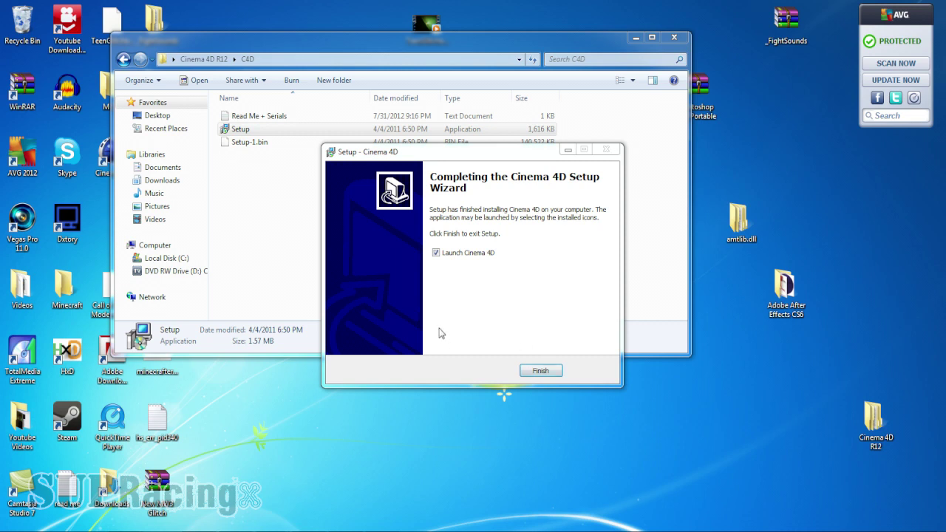
{"action": "left_click", "coordinate": [540, 371]}
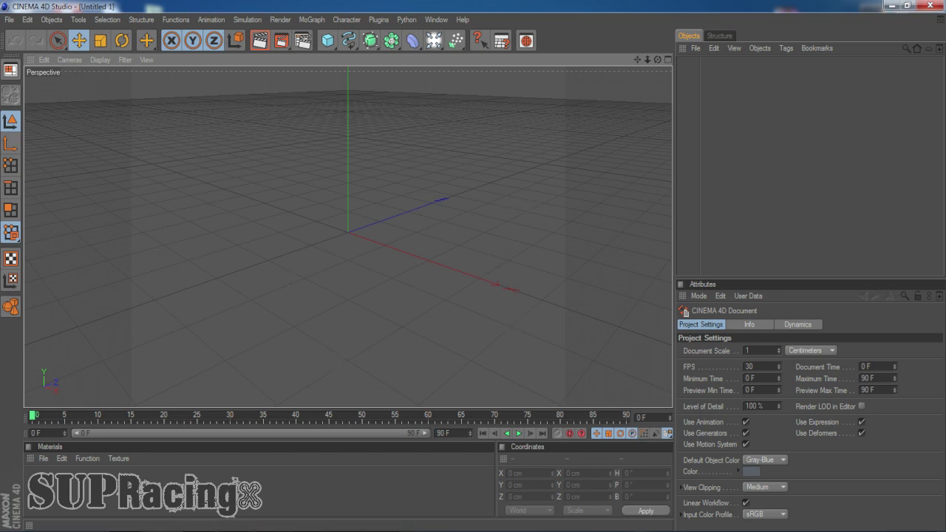
- Copy the nine serial lines from Read Me + Serials in Notepad, then minimize it
{"action": "mouse_move", "coordinate": [274, 526]}
{"action": "left_click", "coordinate": [337, 477]}
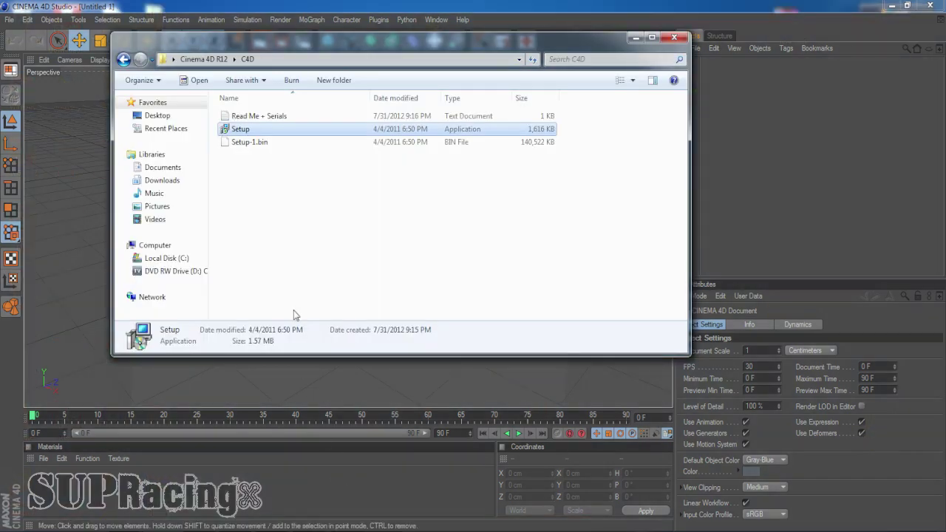
{"action": "mouse_move", "coordinate": [310, 526]}
{"action": "left_click", "coordinate": [314, 480]}
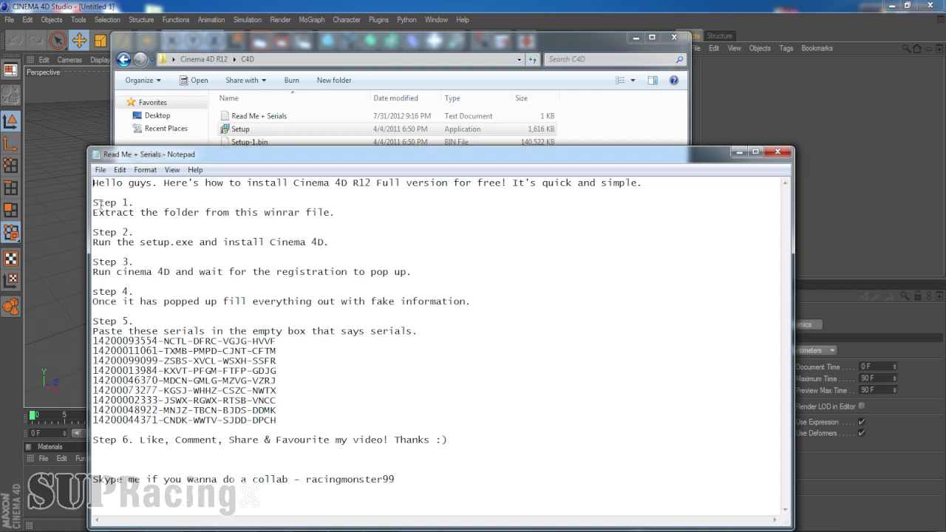
{"action": "left_click_drag", "start_coordinate": [94, 341], "coordinate": [258, 432]}
{"action": "right_click", "coordinate": [234, 218]}
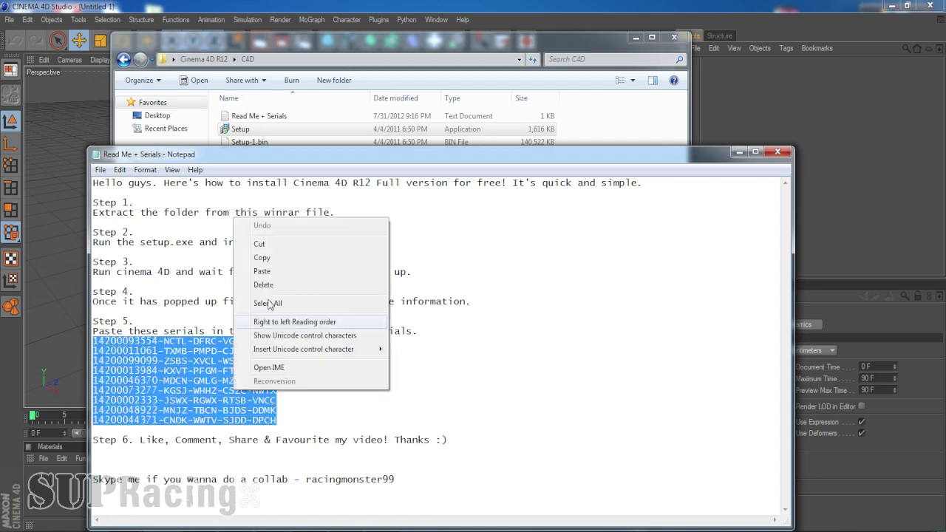
{"action": "left_click", "coordinate": [280, 257]}
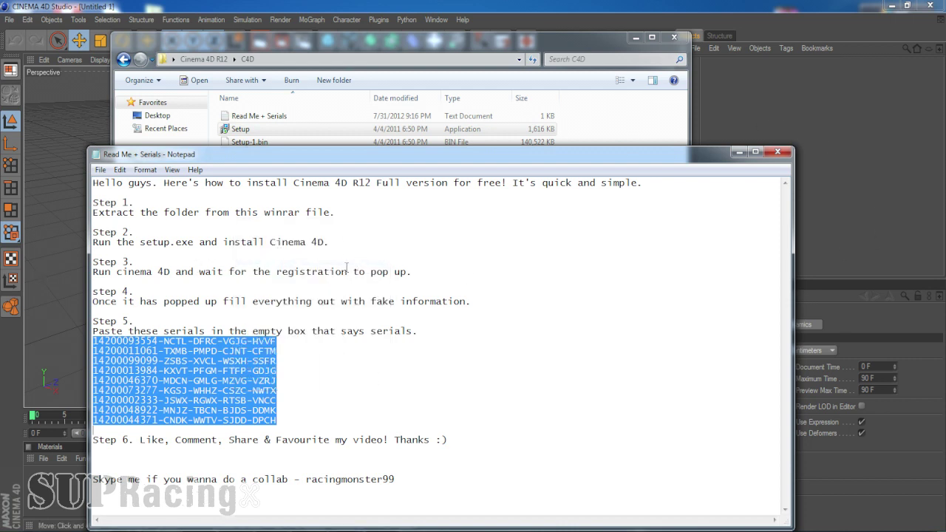
{"action": "left_click", "coordinate": [449, 245]}
{"action": "left_click_drag", "start_coordinate": [448, 246], "coordinate": [600, 248]}
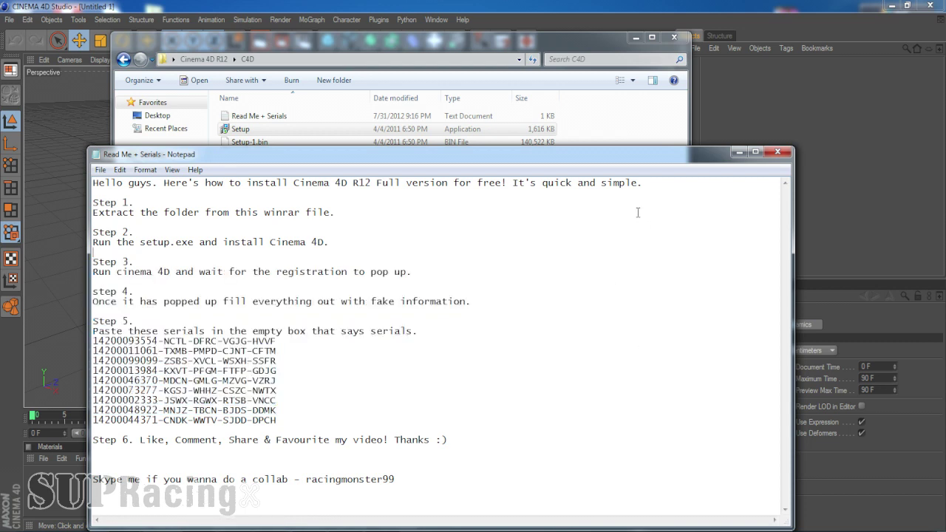
{"action": "left_click", "coordinate": [739, 153]}
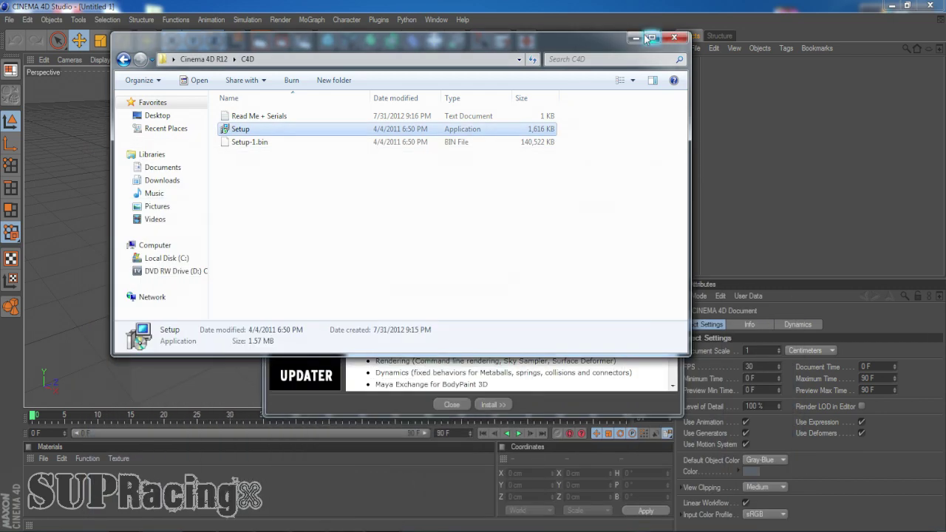
- Minimize the C4D folder window to reveal the MAXON Online Updater listing 11 updates
{"action": "left_click", "coordinate": [635, 37]}
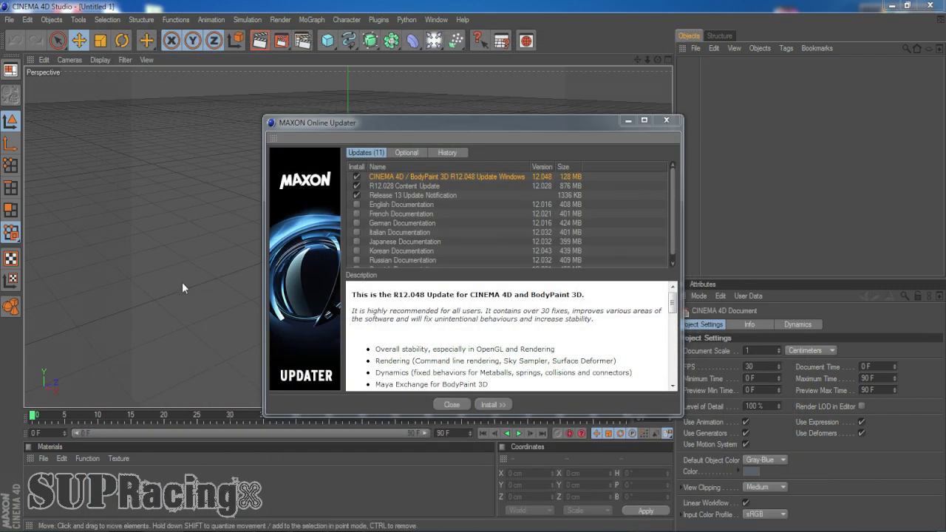